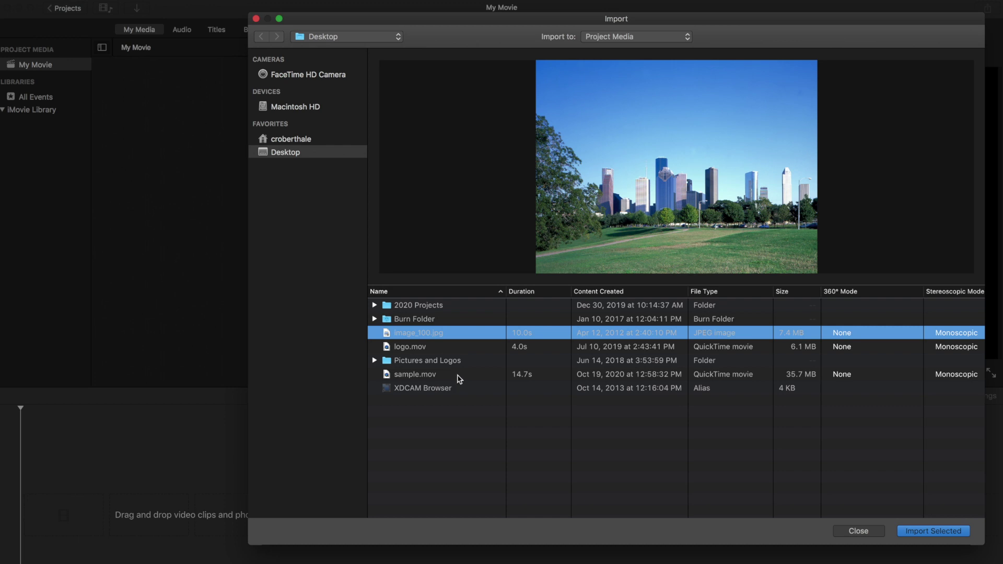
# Import image_100.jpg and sample.mov into the project media and add the skyline photo to the start of the timeline
pyautogui.keyDown('super'); pyautogui.click(459, 375); pyautogui.keyUp('super')
pyautogui.click(930, 531)
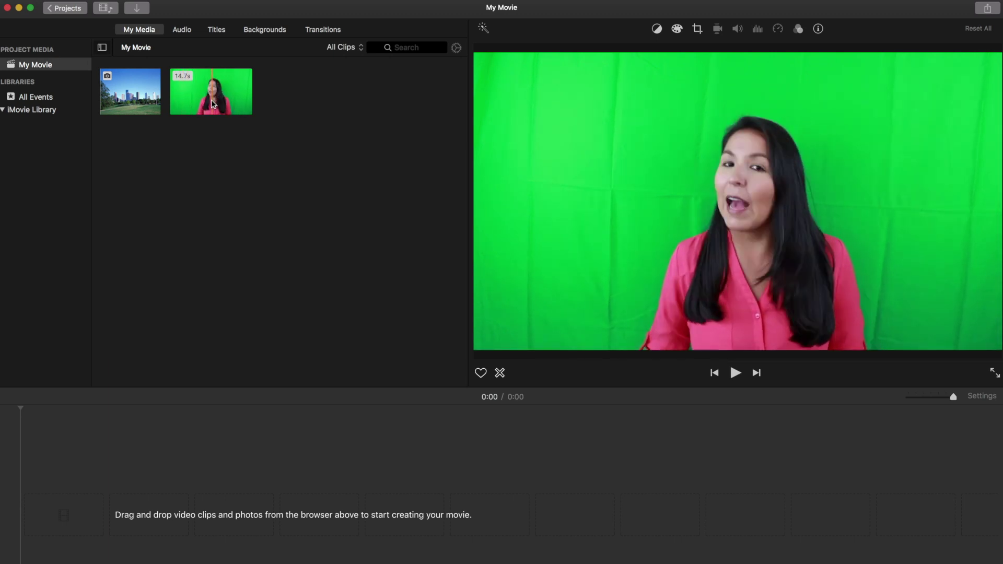
pyautogui.click(131, 97)
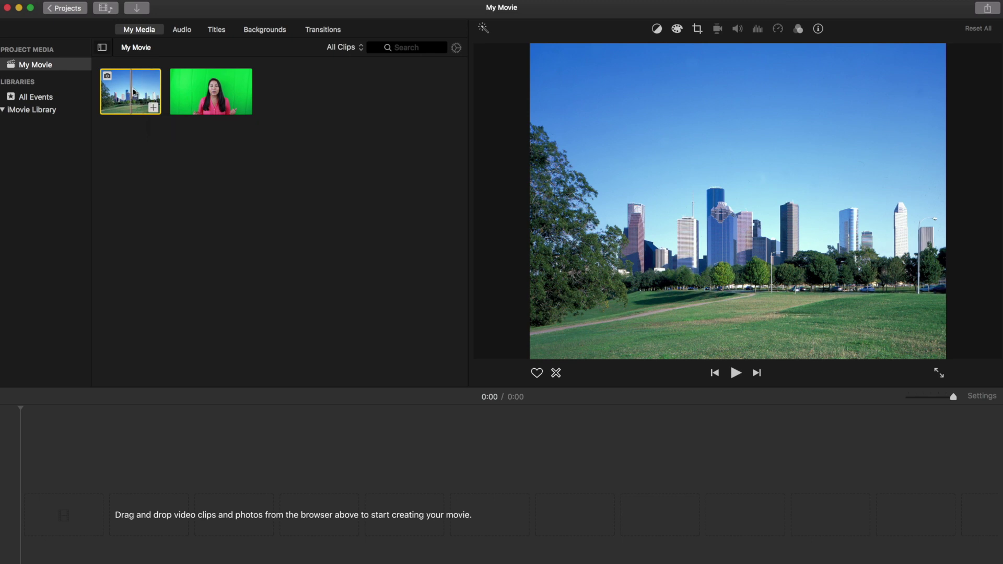
pyautogui.click(184, 488)
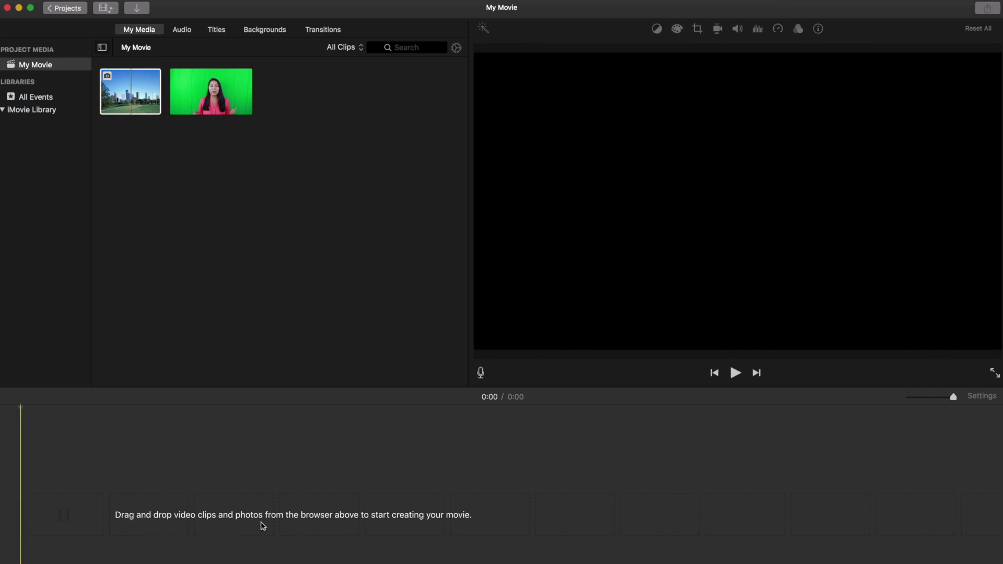
pyautogui.click(152, 107)
pyautogui.moveTo(151, 108); pyautogui.dragTo(57, 515)
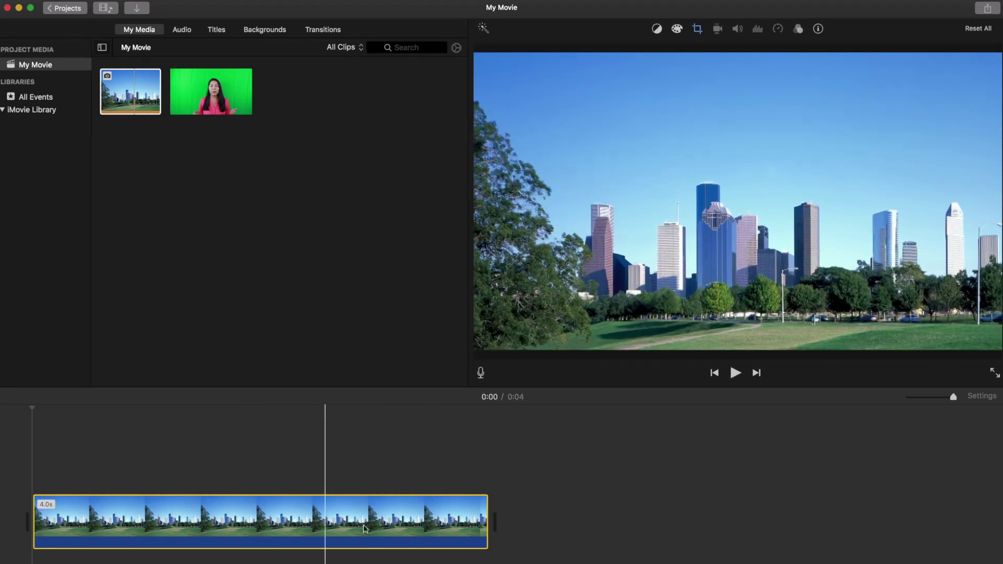
# Set the skyline photo's cropping style to Crop to Fill and apply it
pyautogui.click(446, 526)
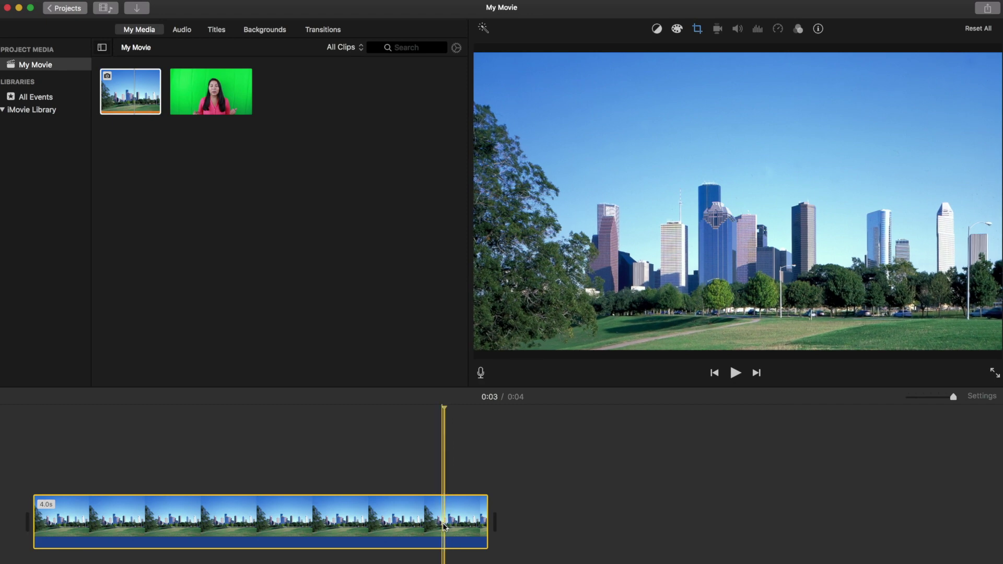
pyautogui.click(387, 524)
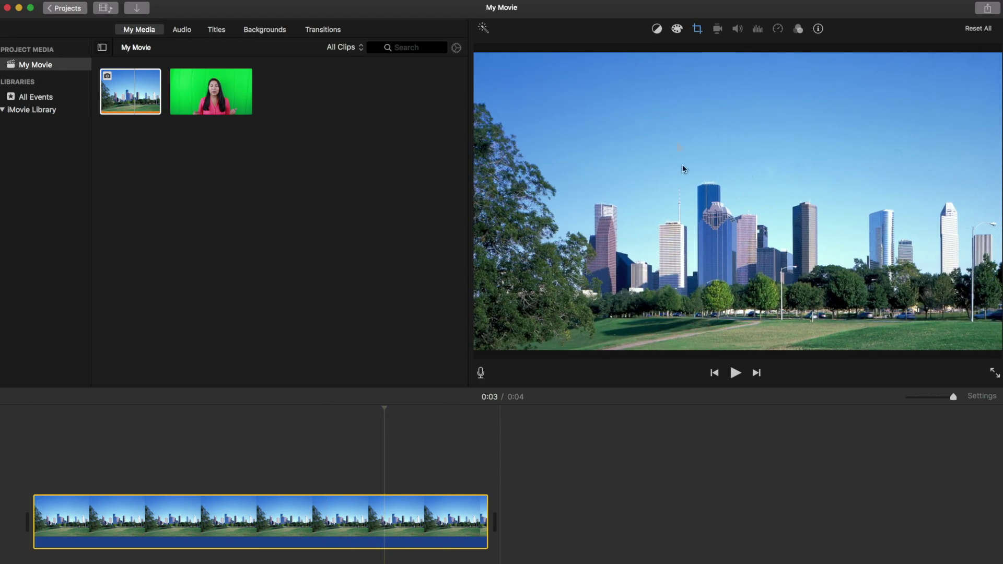
pyautogui.click(698, 30)
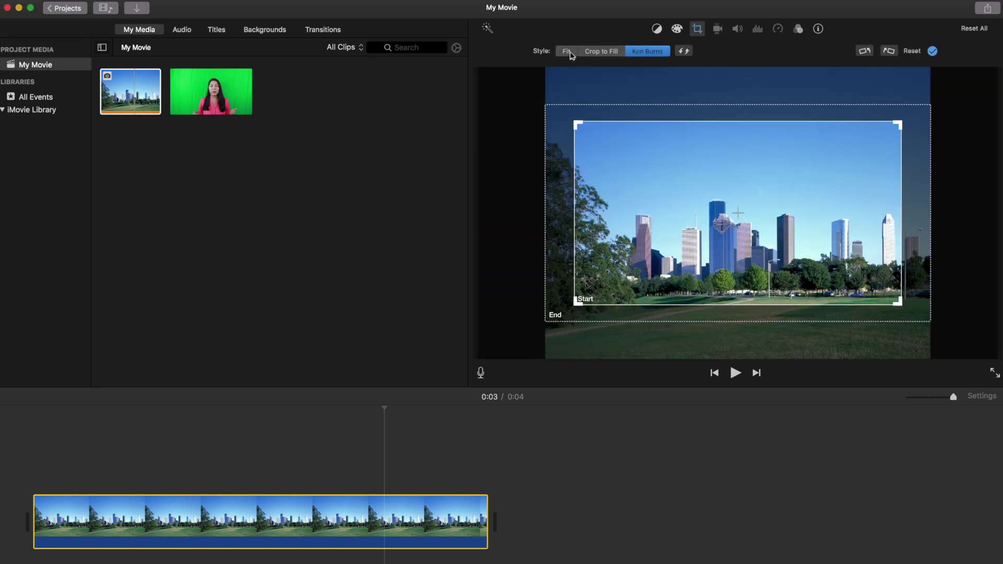
pyautogui.click(600, 54)
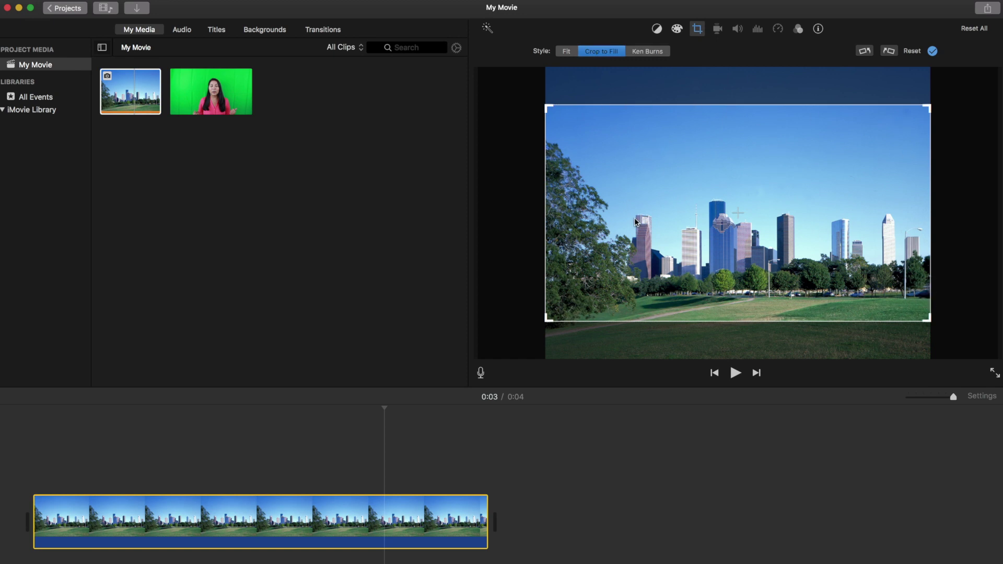
pyautogui.click(932, 51)
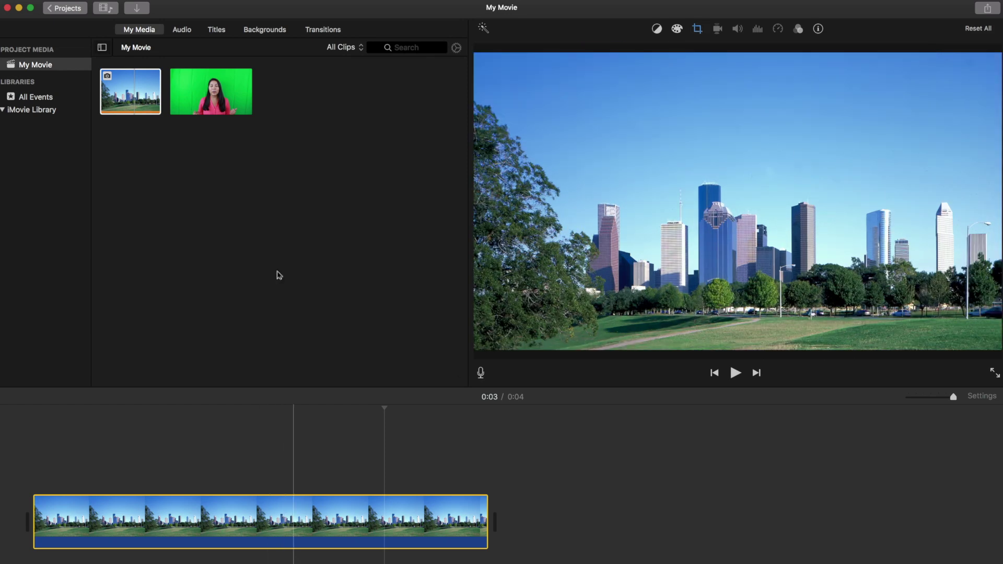
# Place the green-screen clip above the skyline photo, aligned with the start of the timeline
pyautogui.click(219, 92)
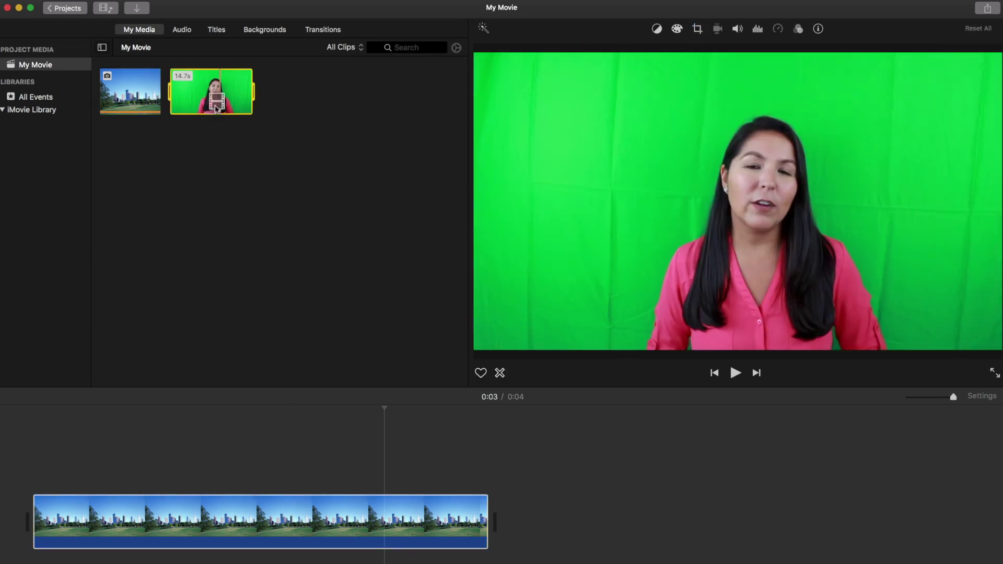
pyautogui.moveTo(219, 84); pyautogui.dragTo(68, 459)
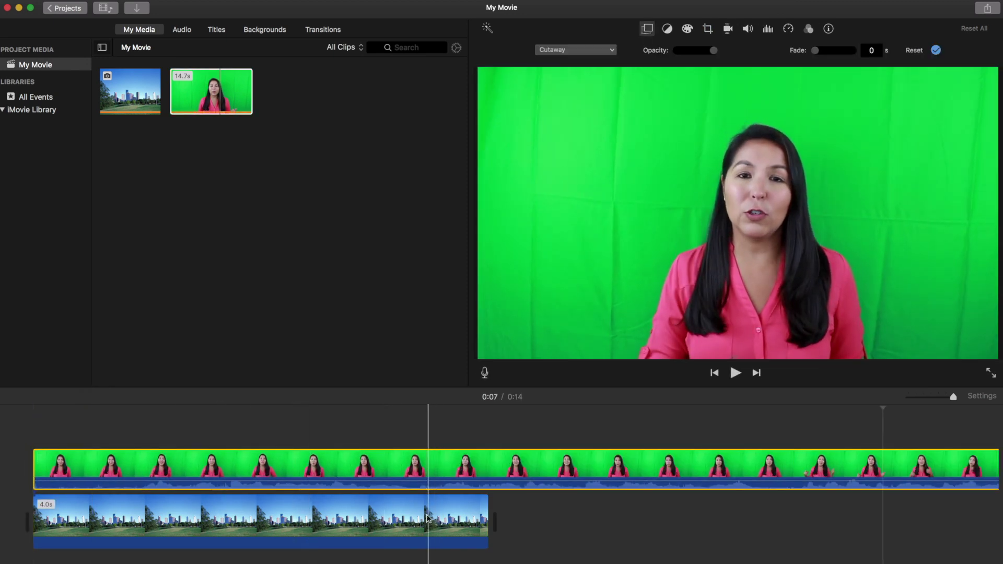
pyautogui.click(463, 434)
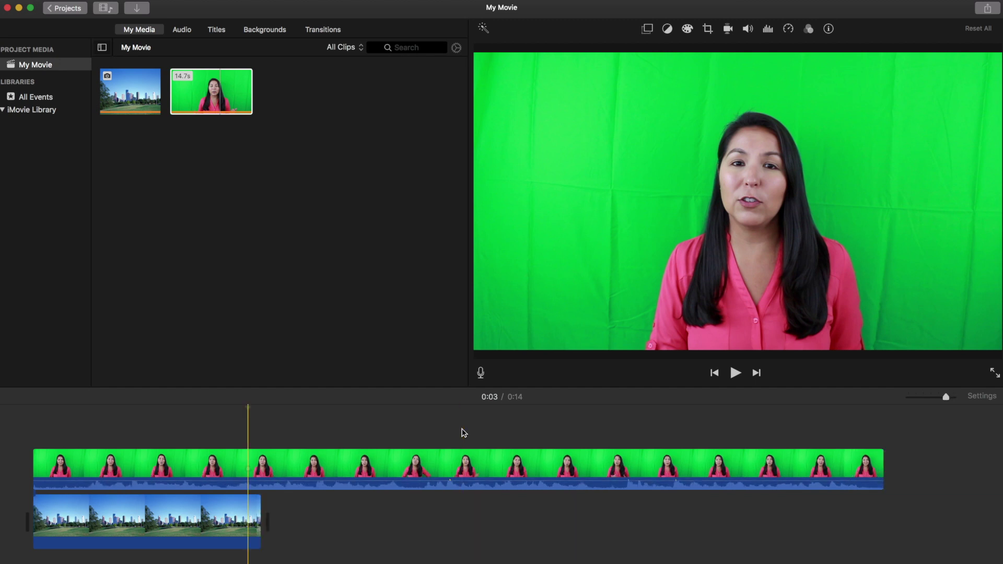
# Extend the skyline photo to 14.7 seconds so it spans the whole green-screen clip
pyautogui.click(258, 523)
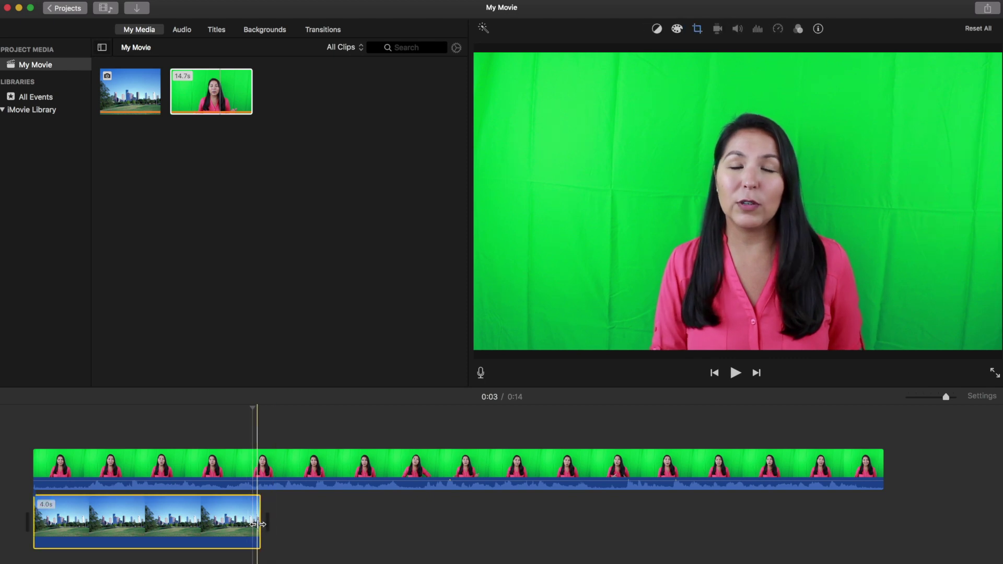
pyautogui.moveTo(257, 524); pyautogui.dragTo(884, 514)
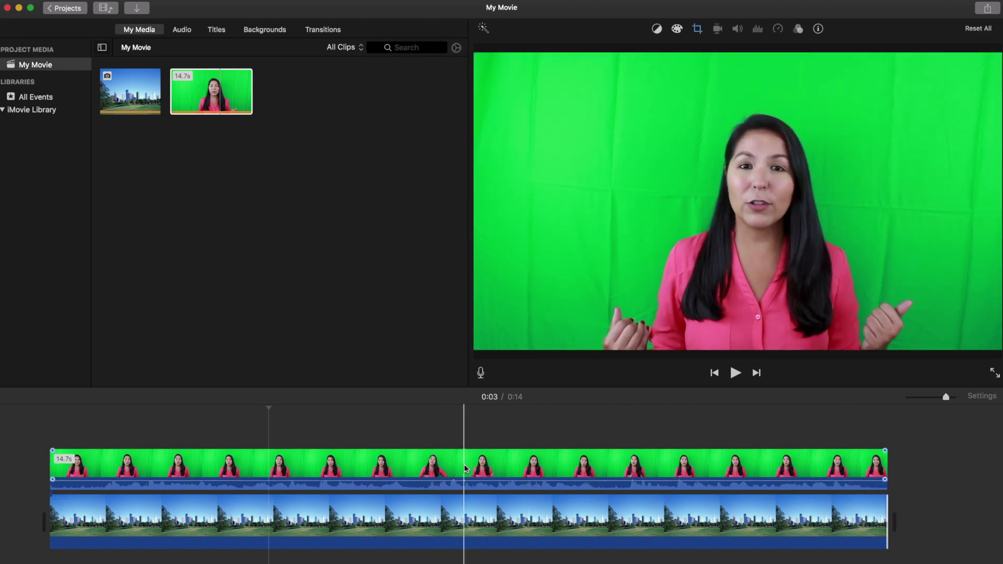
pyautogui.click(467, 522)
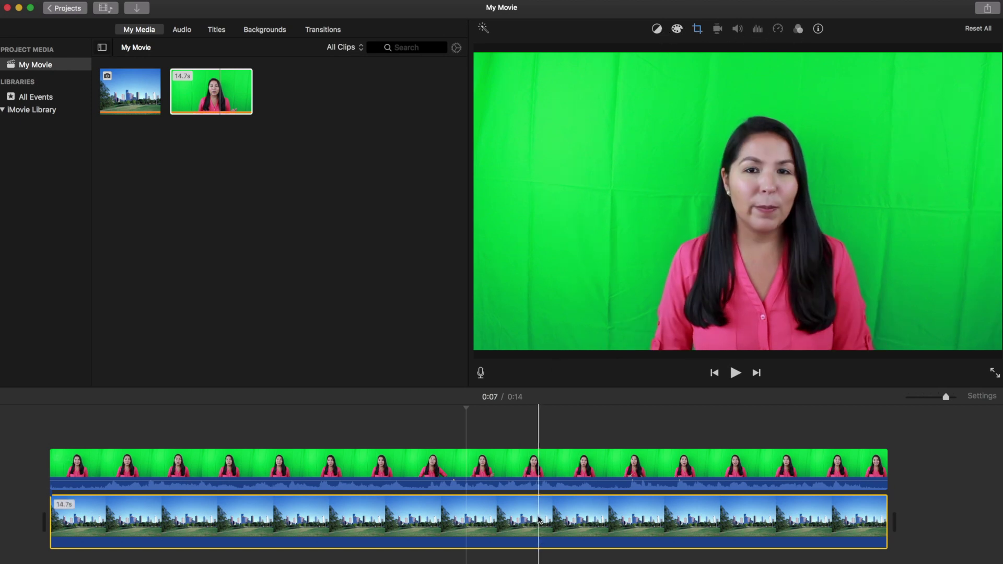
# Set the presenter clip's video overlay to Green/Blue Screen
pyautogui.click(467, 465)
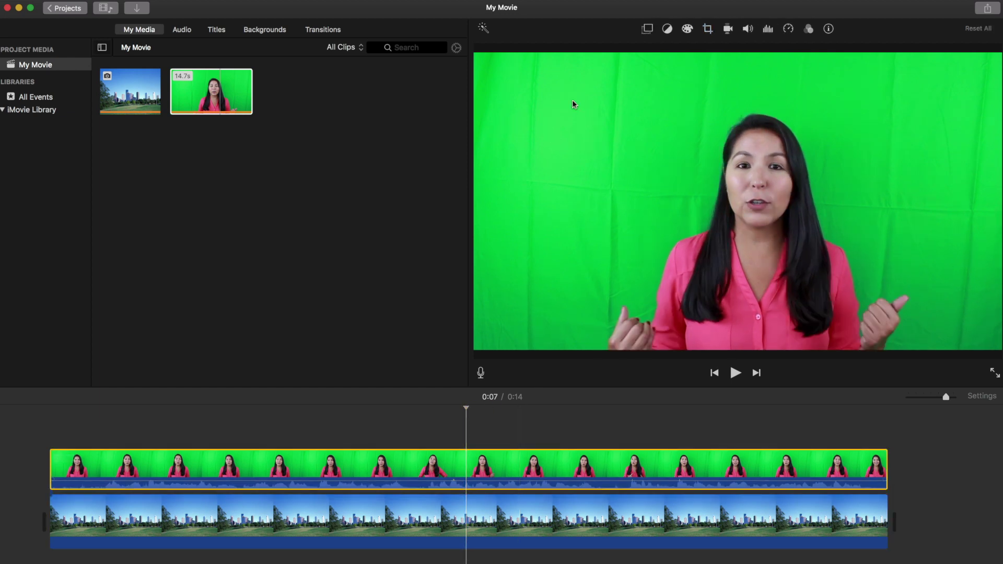
pyautogui.click(647, 30)
pyautogui.click(611, 50)
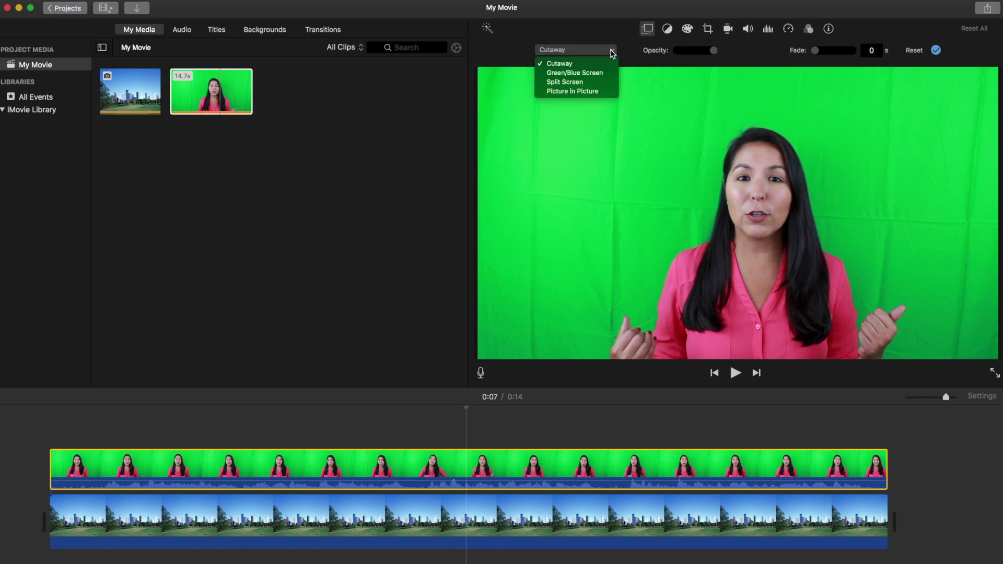
pyautogui.click(590, 78)
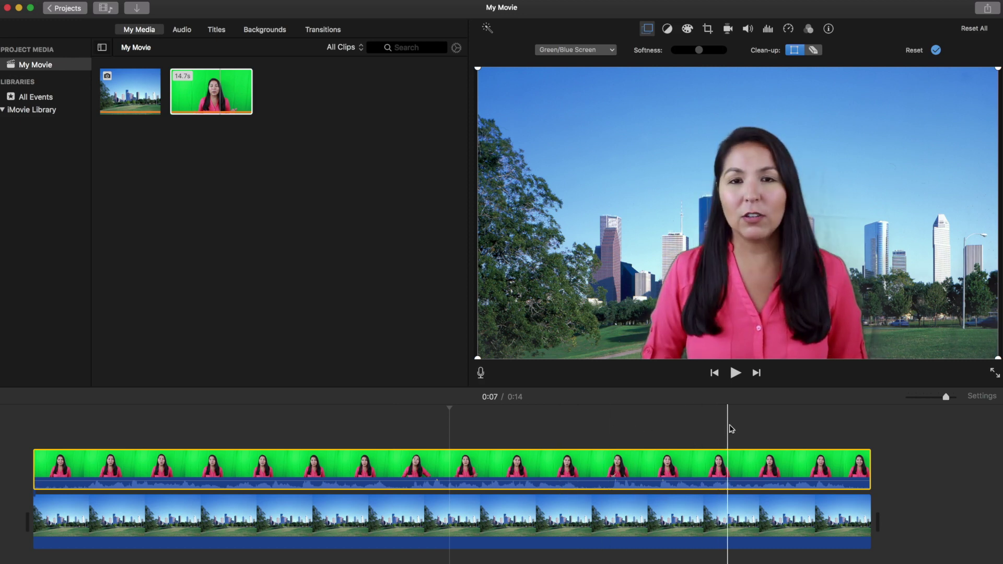
# At the 6-second mark, try the overlay's lower-right crop corner and erase leftover background beside the presenter's hair with the clean-up eraser
pyautogui.click(405, 427)
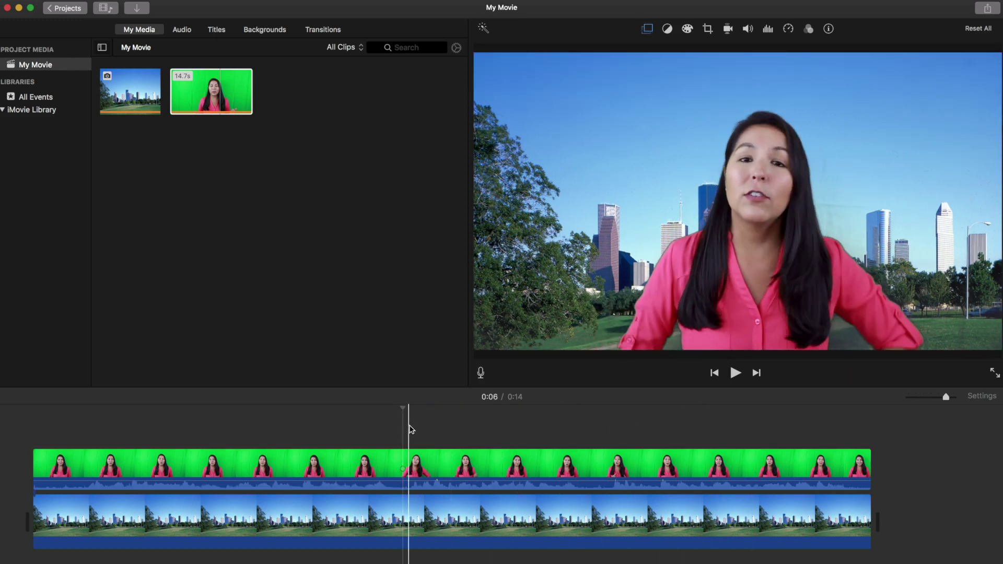
pyautogui.click(405, 462)
pyautogui.click(404, 462)
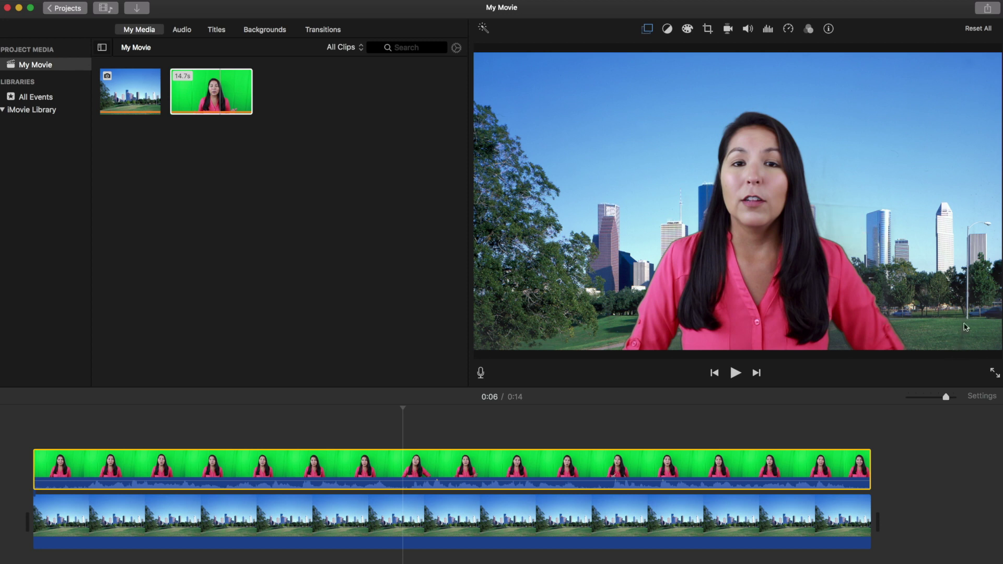
pyautogui.click(648, 29)
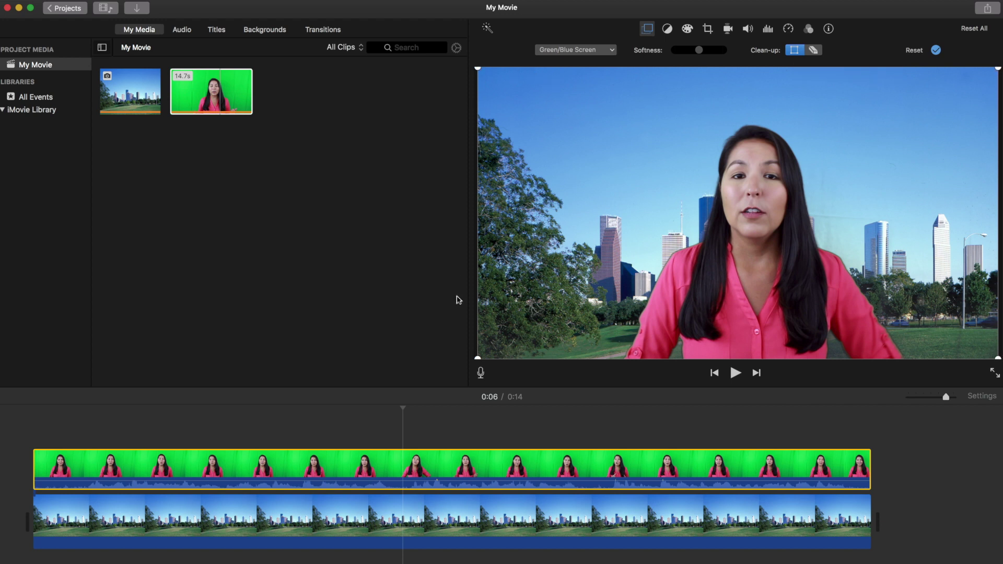
pyautogui.moveTo(997, 360)
pyautogui.mouseDown()
pyautogui.moveTo(879, 243)
pyautogui.moveTo(1000, 364)
pyautogui.mouseUp()
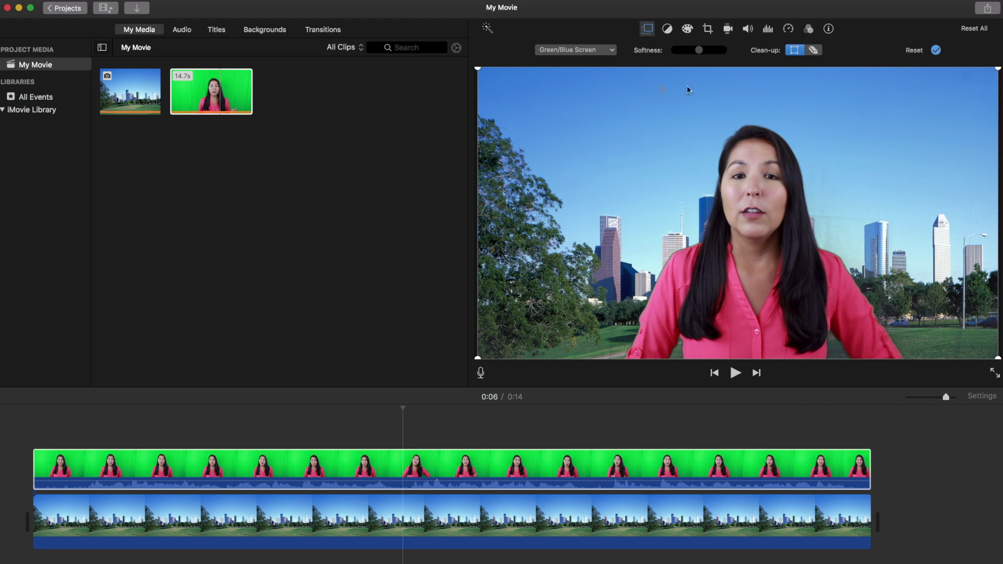
pyautogui.click(815, 52)
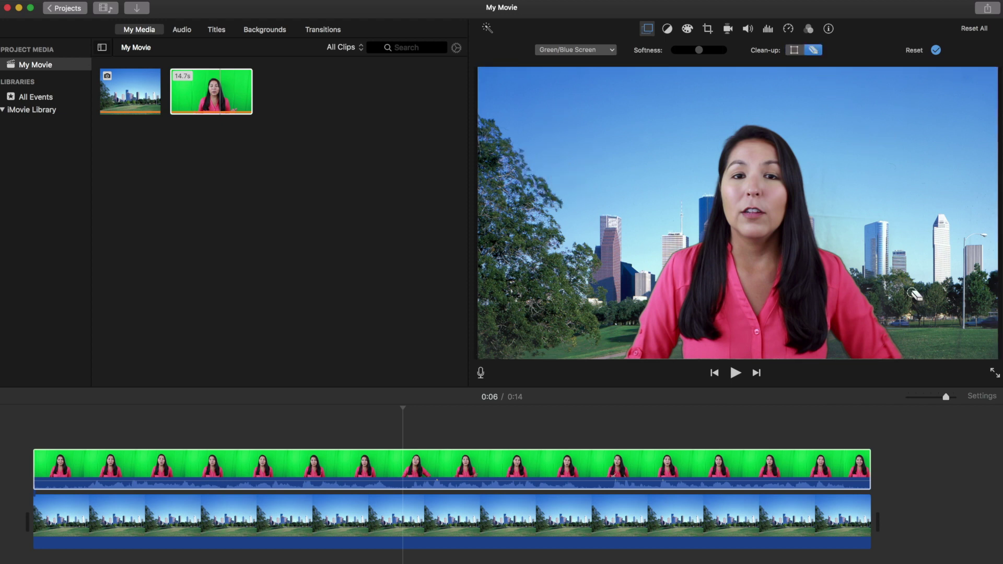
pyautogui.moveTo(844, 219); pyautogui.dragTo(851, 219)
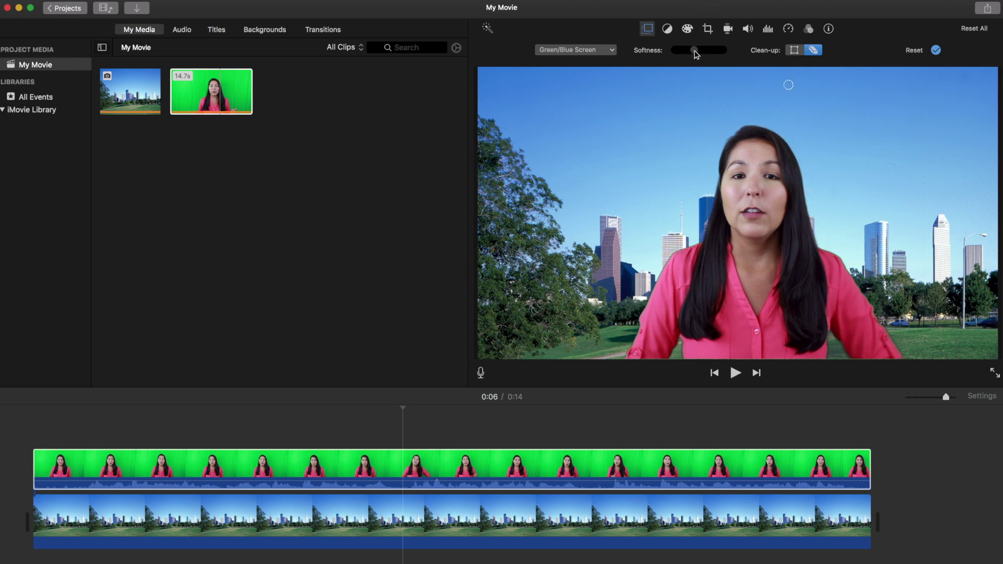
# Try the green-screen softness at maximum and minimum, and set it near the middle
pyautogui.moveTo(671, 53); pyautogui.dragTo(730, 54)
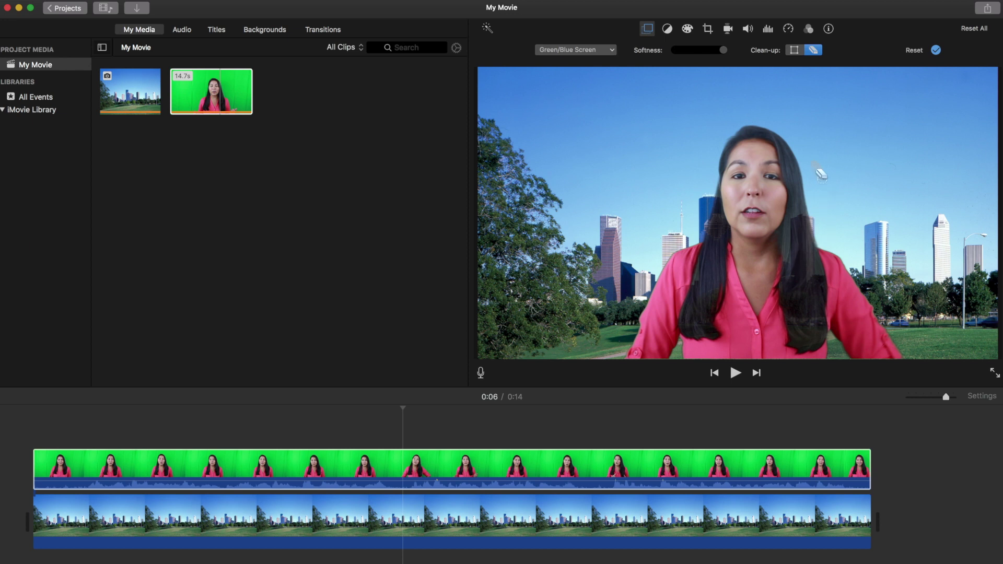
pyautogui.moveTo(724, 53); pyautogui.dragTo(670, 56)
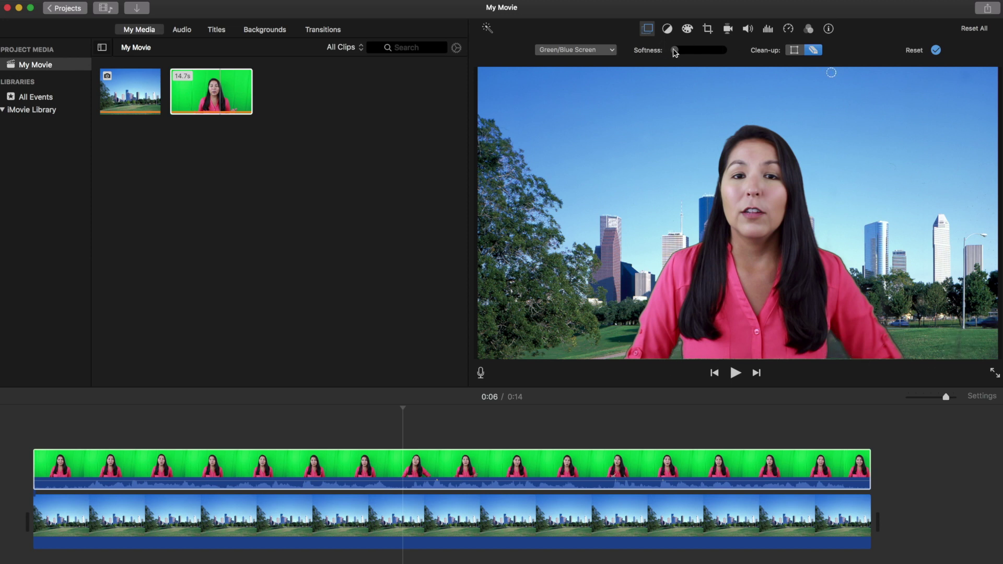
pyautogui.moveTo(674, 50); pyautogui.dragTo(697, 51)
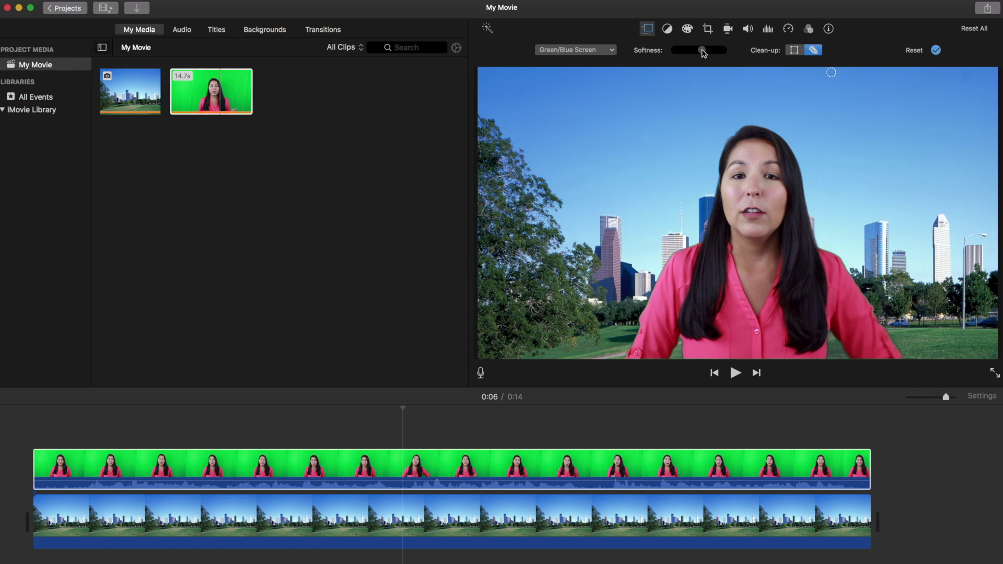
# Play the movie from near the beginning to about the 6-second mark to check the keyed background
pyautogui.click(90, 431)
pyautogui.press('space')
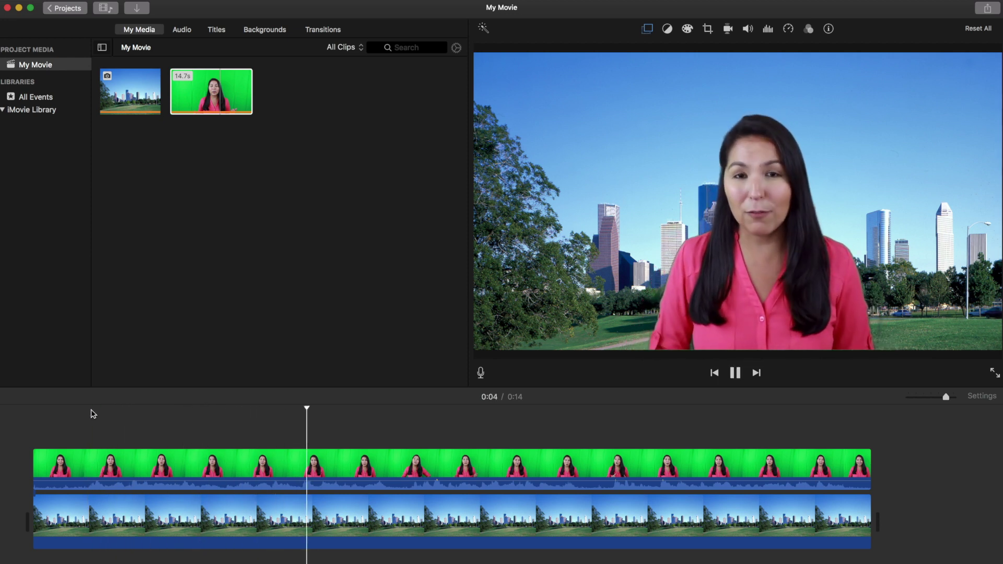
pyautogui.press('space')
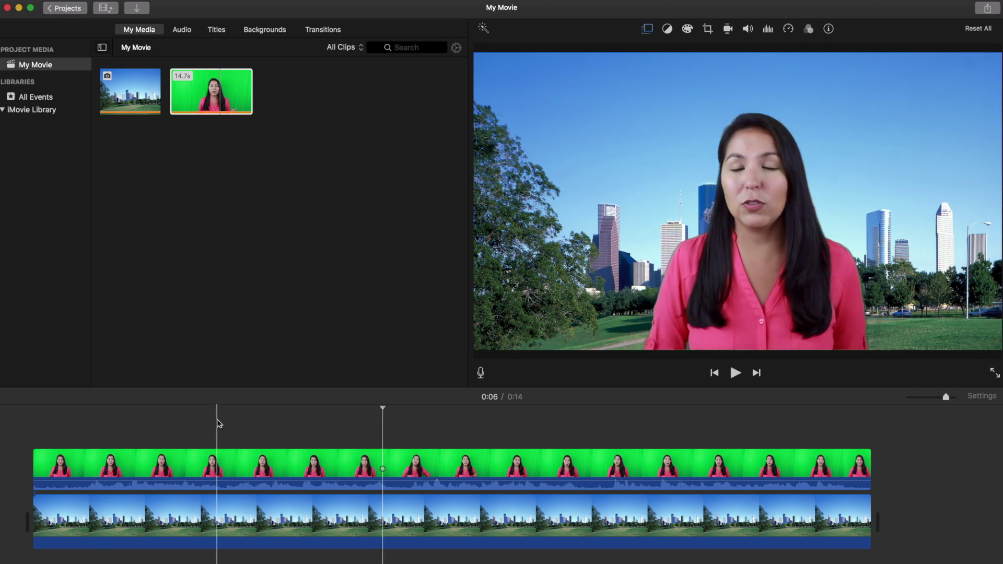
# At the 8-second mark, erase leftover background over the grass beside the presenter with the clean-up eraser
pyautogui.click(380, 459)
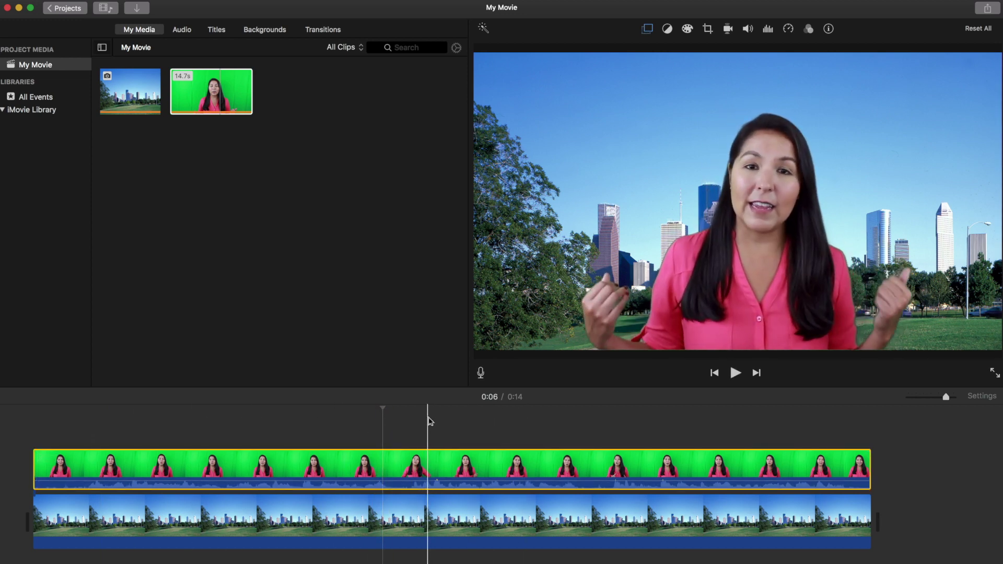
pyautogui.click(492, 416)
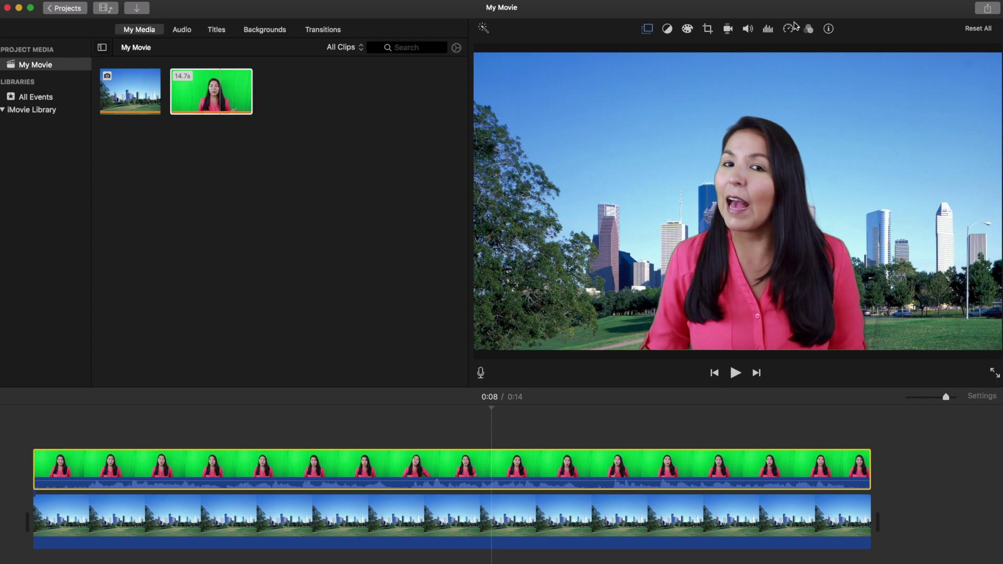
pyautogui.click(648, 29)
pyautogui.click(812, 49)
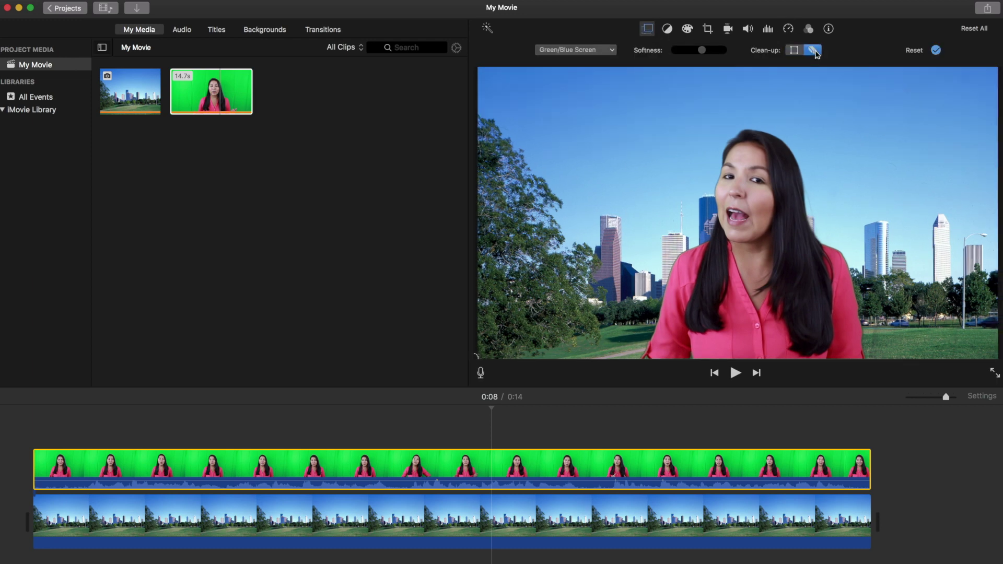
pyautogui.click(953, 335)
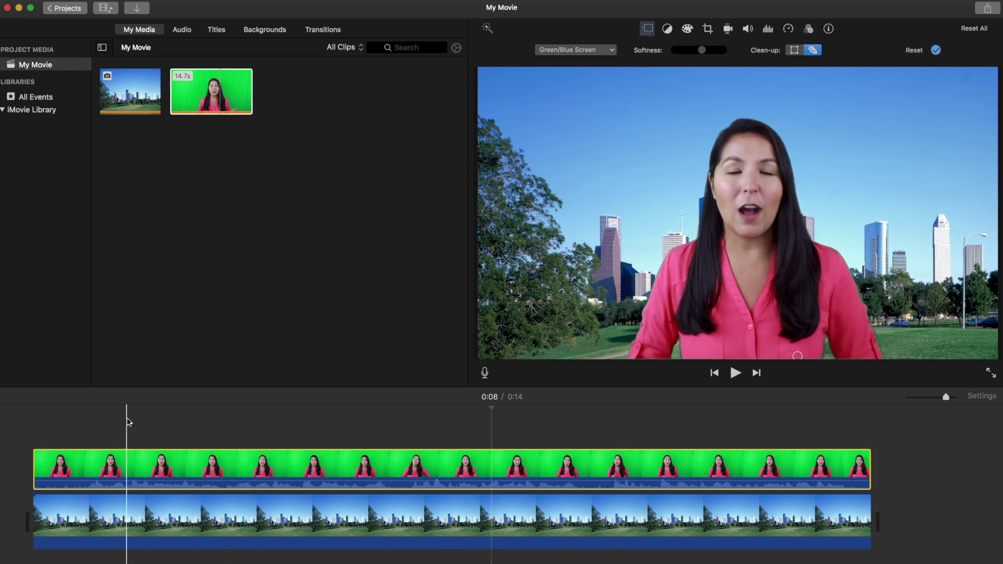
# Close the overlay settings and play the movie from the 3-second mark to review the green-screen effect
pyautogui.click(580, 425)
pyautogui.click(234, 441)
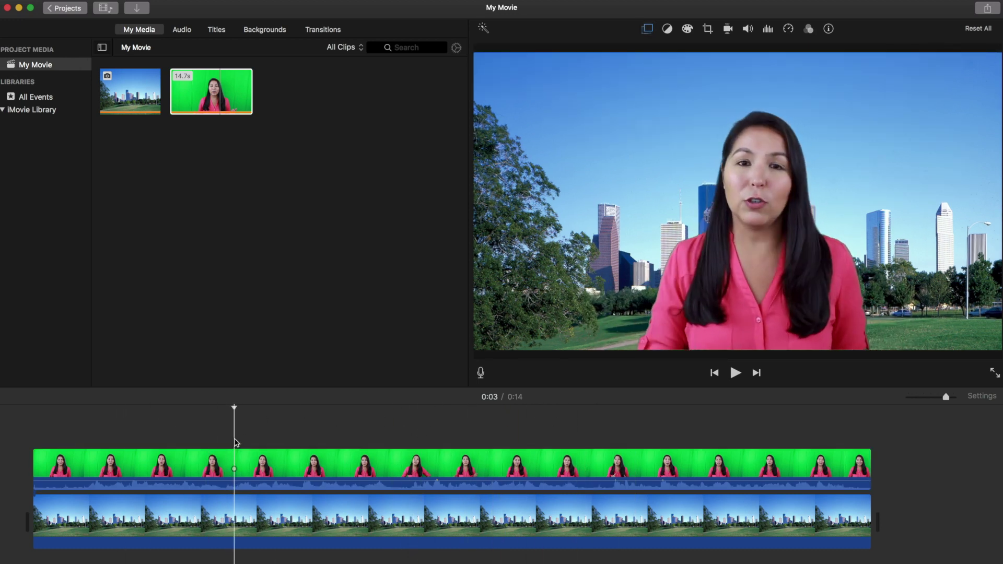
pyautogui.press('space')
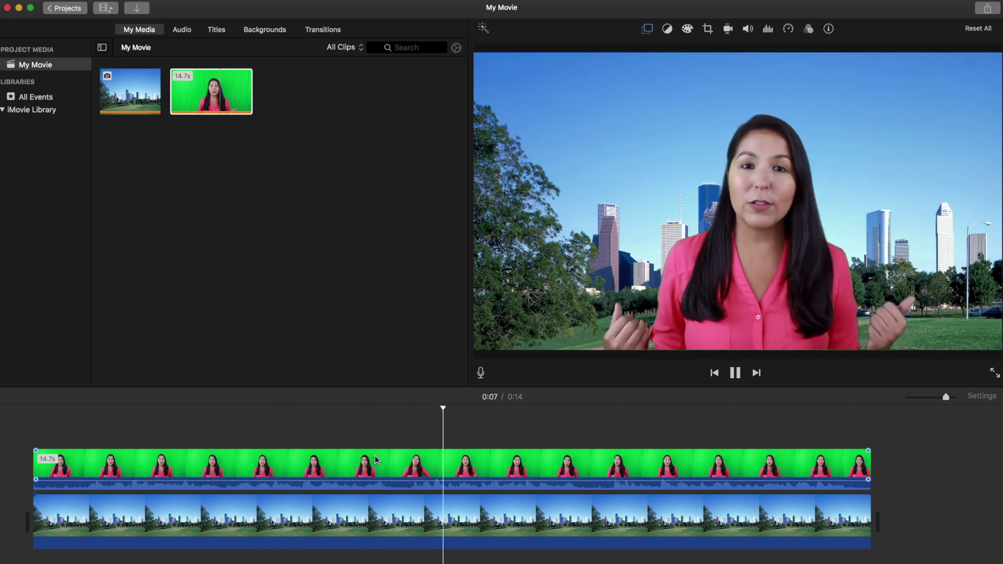
# Pause the movie and place the playhead at about the 6-second mark with no clip selected
pyautogui.press('space')
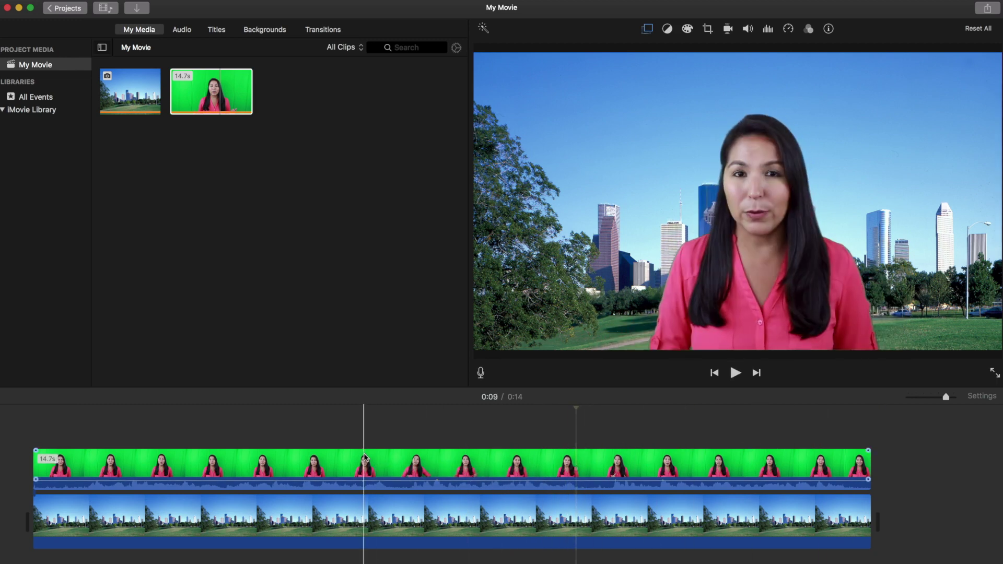
pyautogui.click(400, 439)
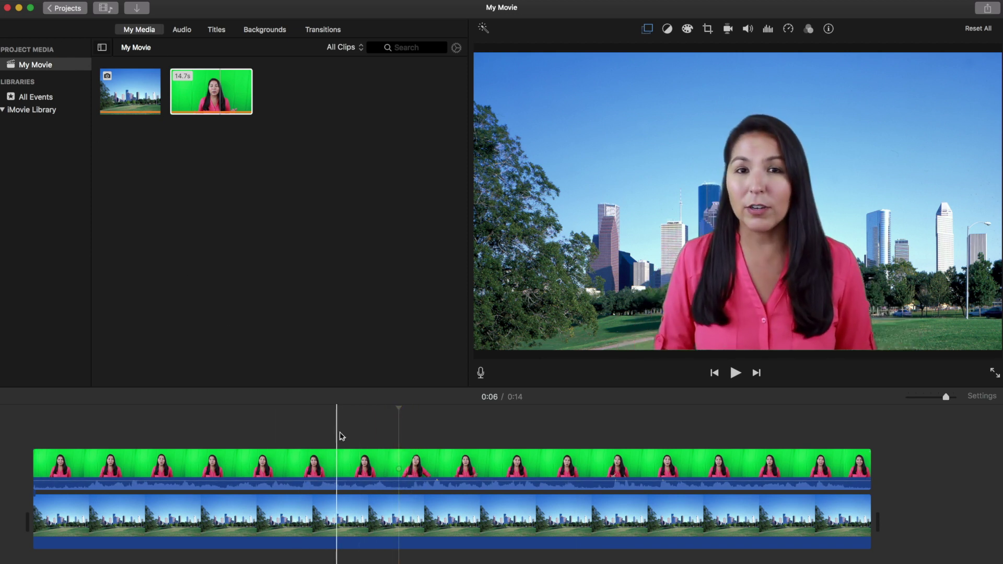
# Look through the available title styles, and return to the project's media clips
pyautogui.click(222, 33)
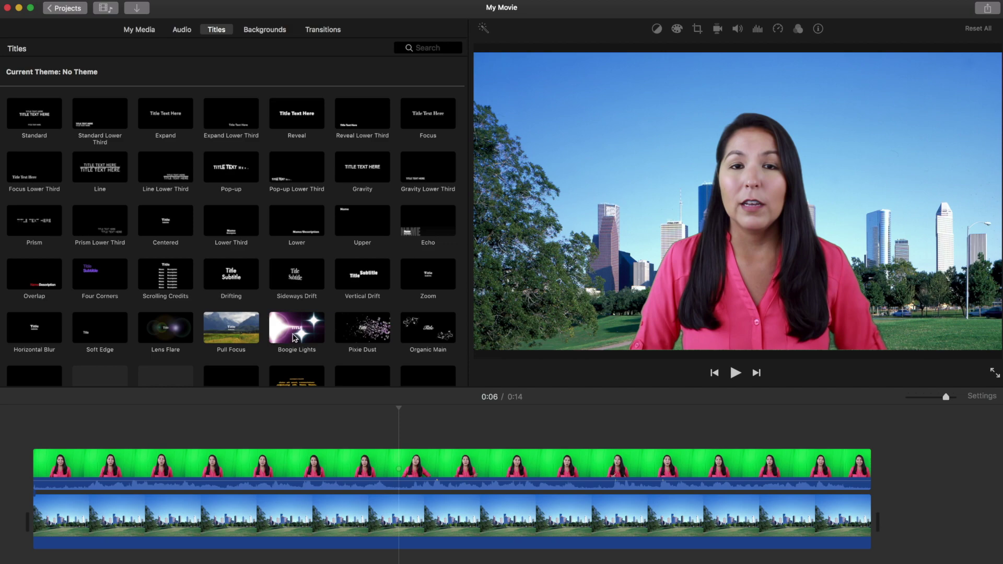
pyautogui.scroll(-3, 300, 324)
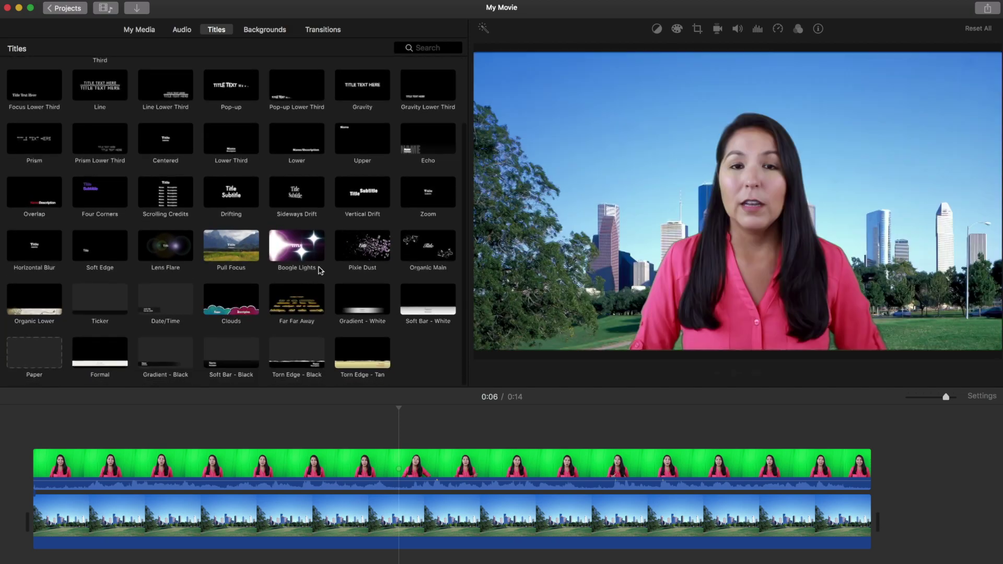
pyautogui.scroll(3, 318, 255)
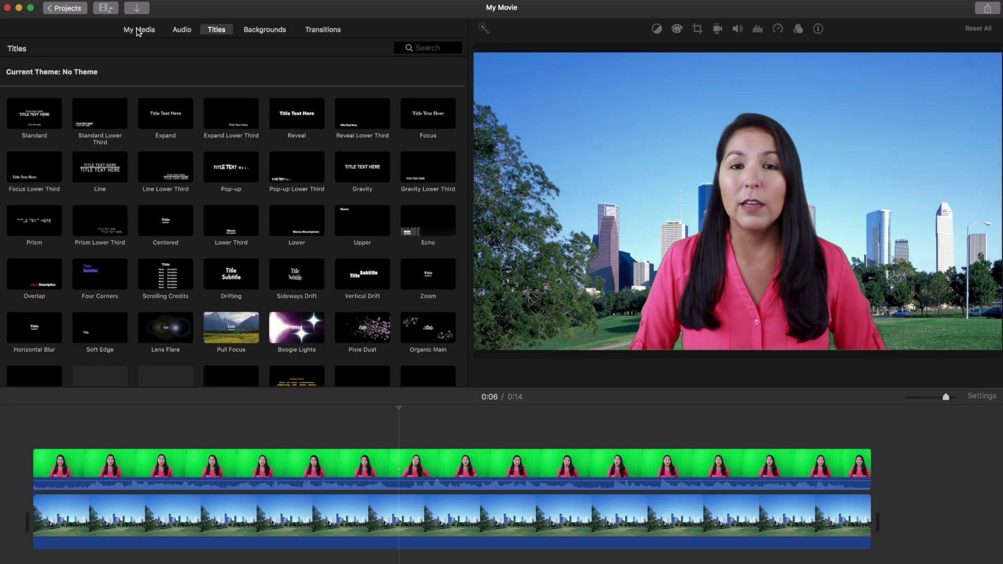
pyautogui.click(138, 30)
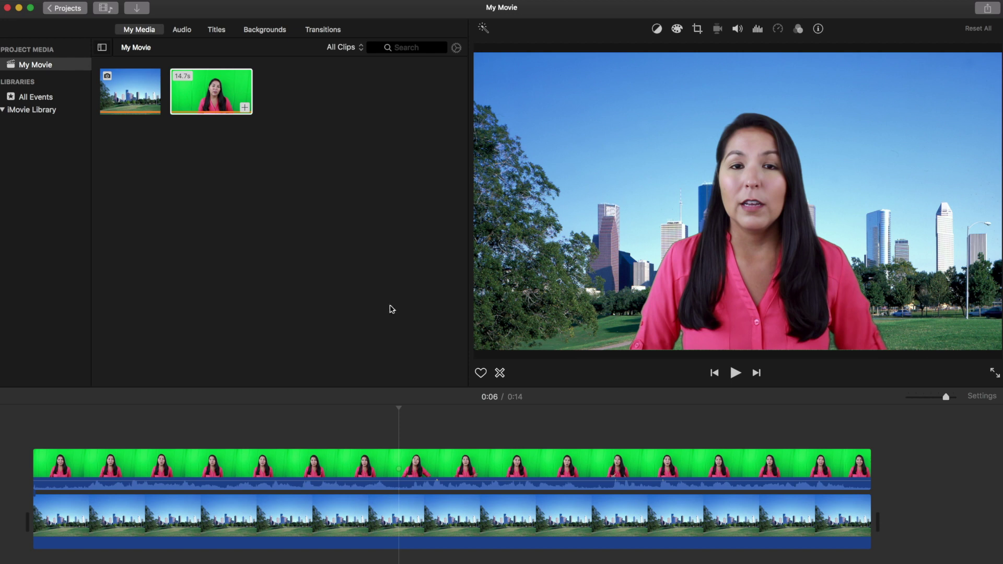